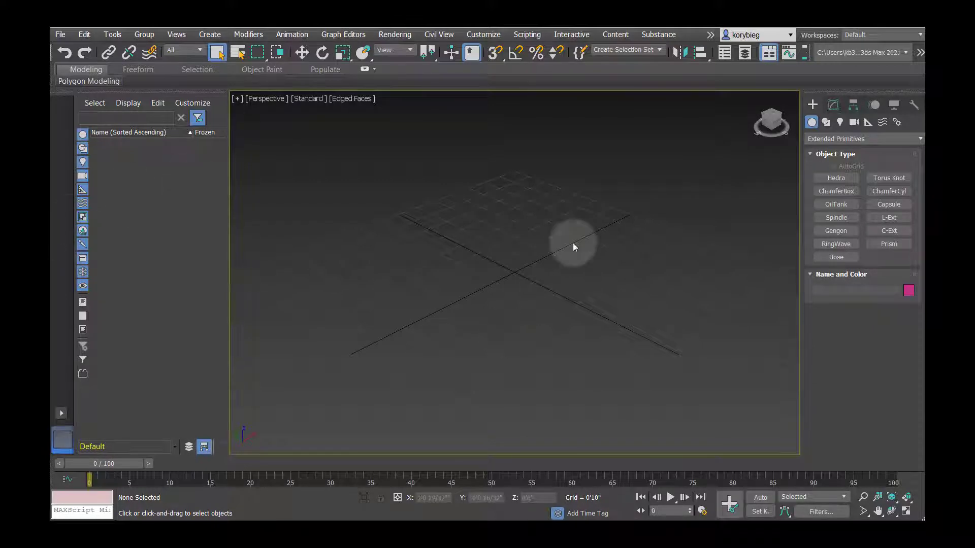
Draw a purple box near the grid centre from Standard Primitives
click(822, 140)
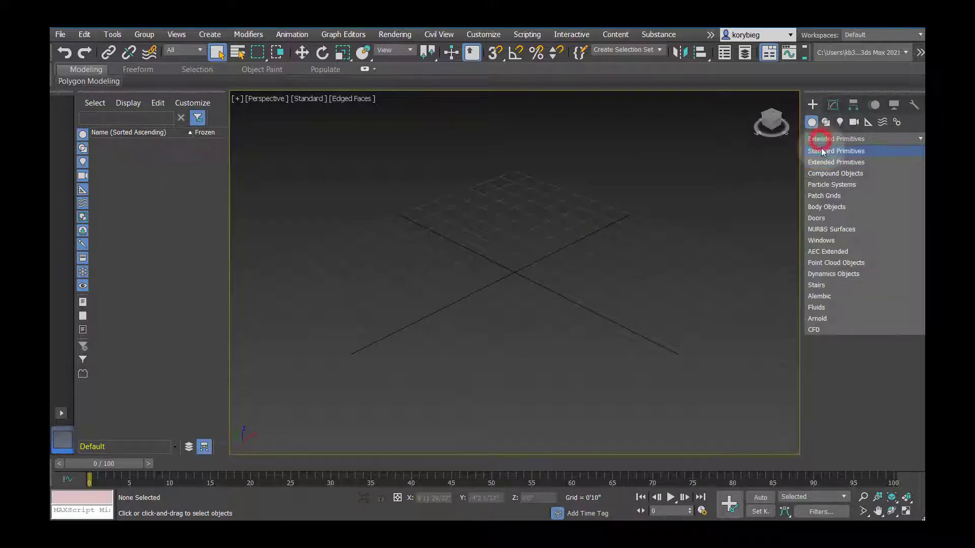
click(821, 147)
click(836, 178)
drag(513, 181, 500, 245)
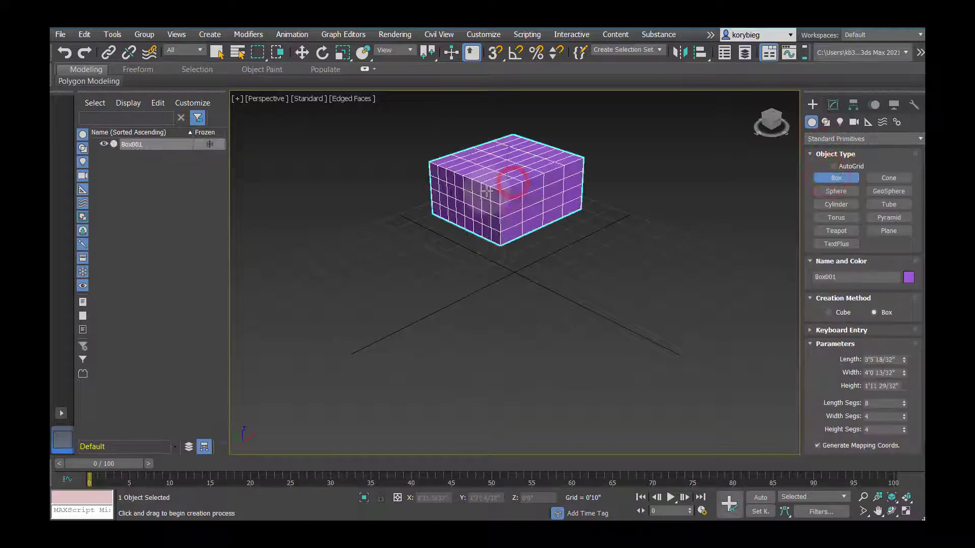
click(583, 202)
Add a large sphere right of the box, a second sphere on the left, and a small green box between them
click(835, 192)
drag(620, 276, 698, 274)
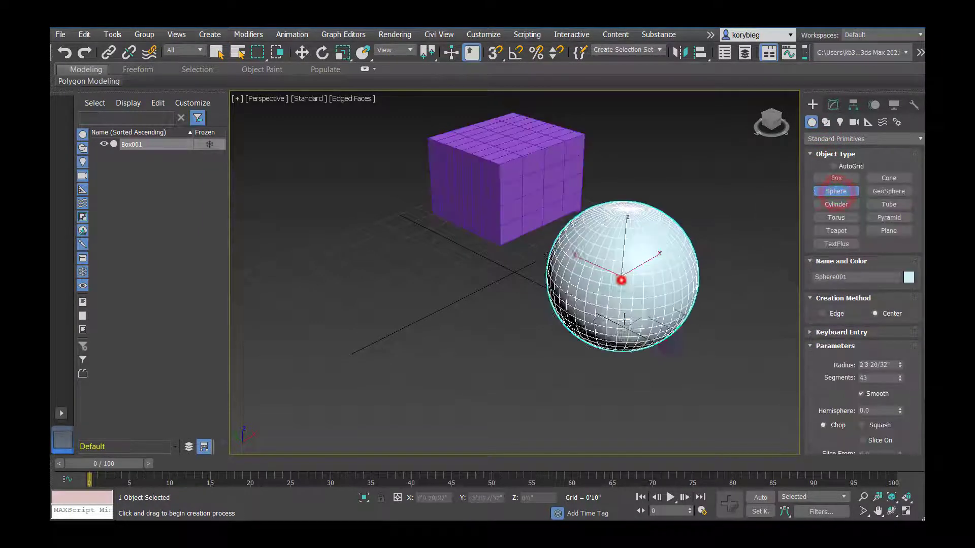
drag(344, 240, 398, 240)
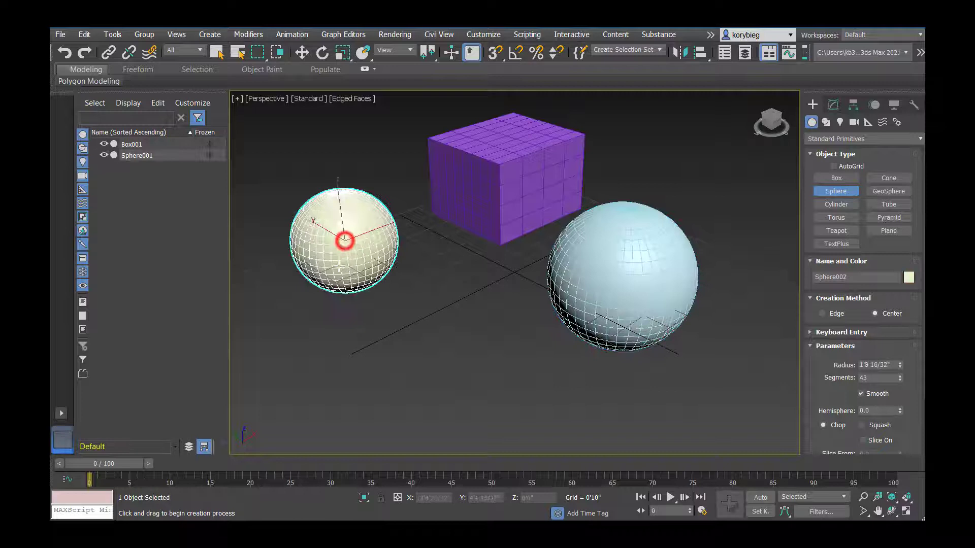
click(836, 178)
drag(447, 283, 447, 327)
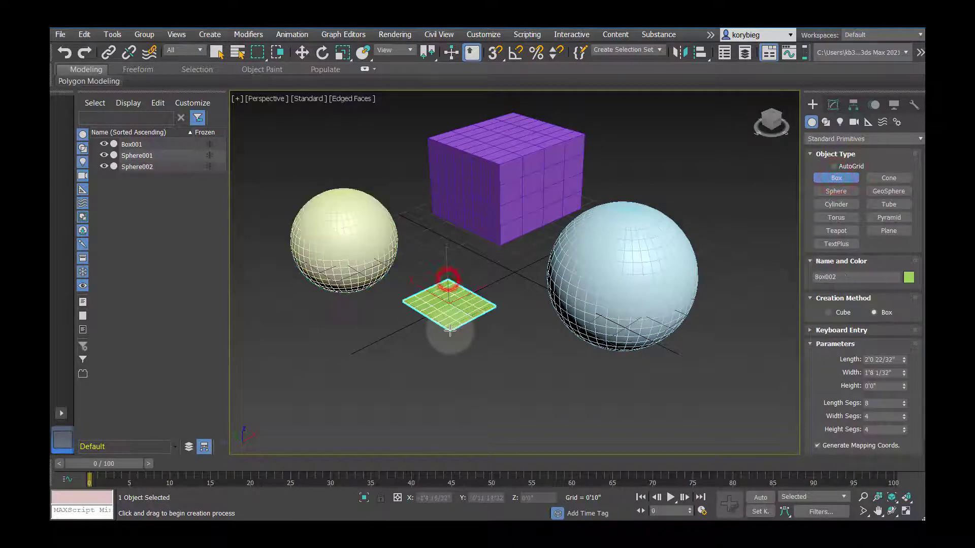
click(449, 279)
Draw a flat plane at the lower left and tilt the view to look down on the scene
click(895, 229)
drag(350, 363, 315, 483)
scroll(468, 321, down, 2)
alt+middle_drag(468, 321, 559, 363)
scroll(455, 325, up, 3)
alt+middle_drag(455, 325, 483, 343)
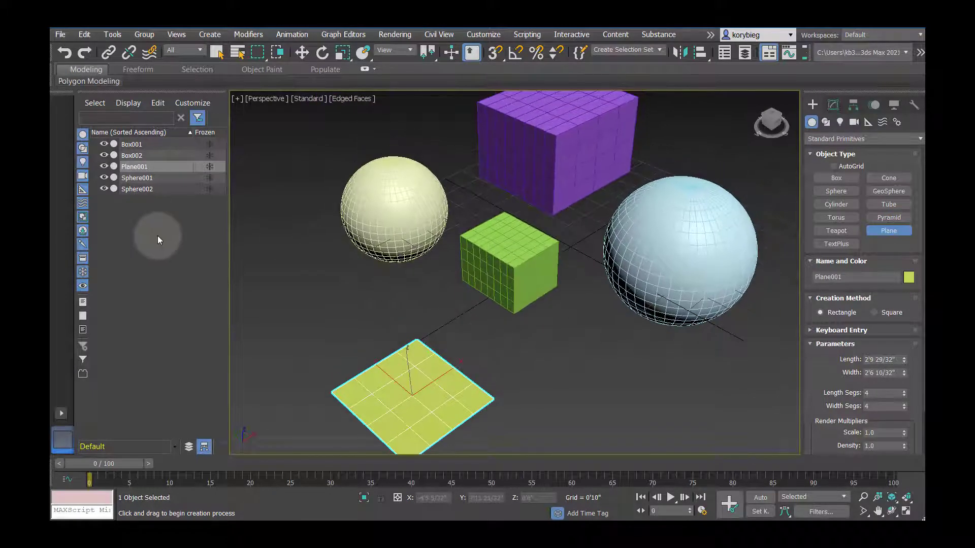
Sort the Scene Explorer by layer and toggle Box002's visibility off and back on
click(188, 447)
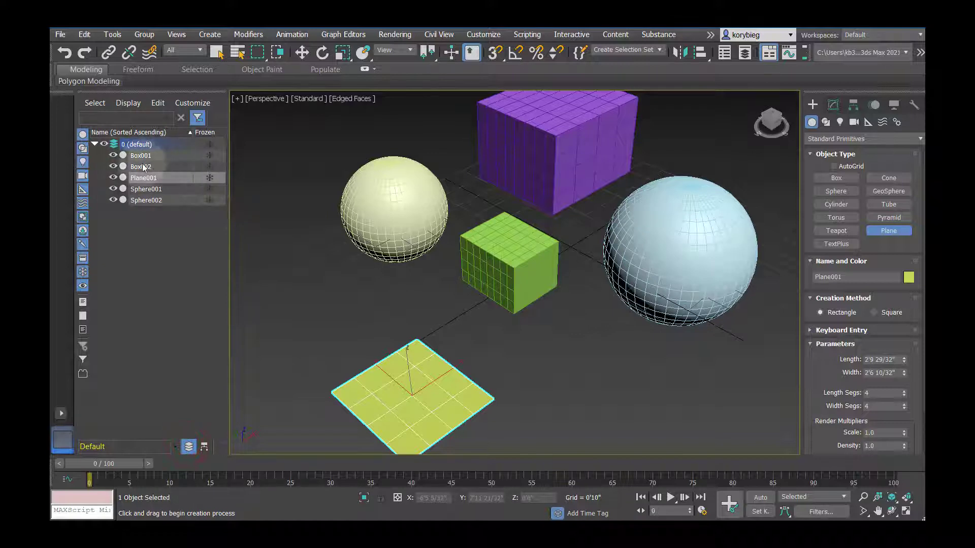
click(119, 289)
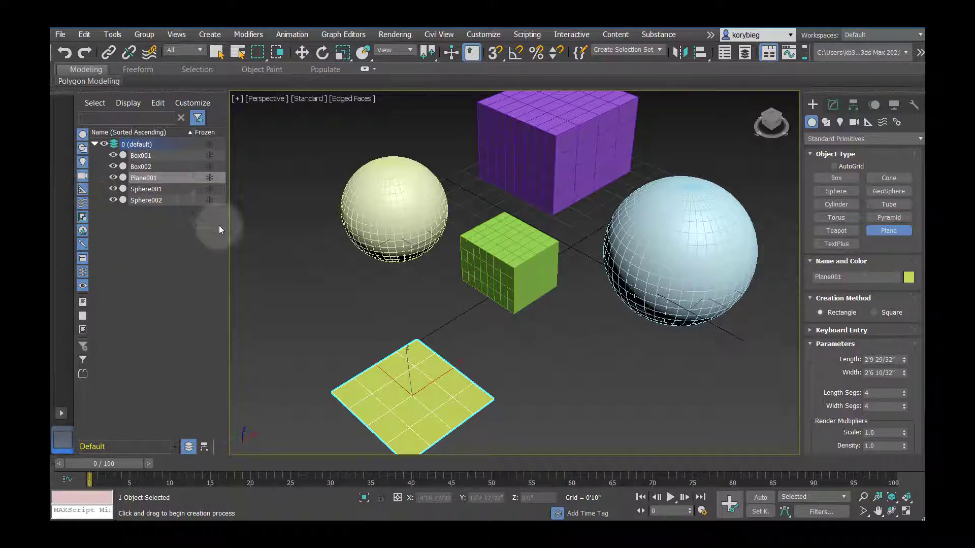
click(142, 166)
click(113, 166)
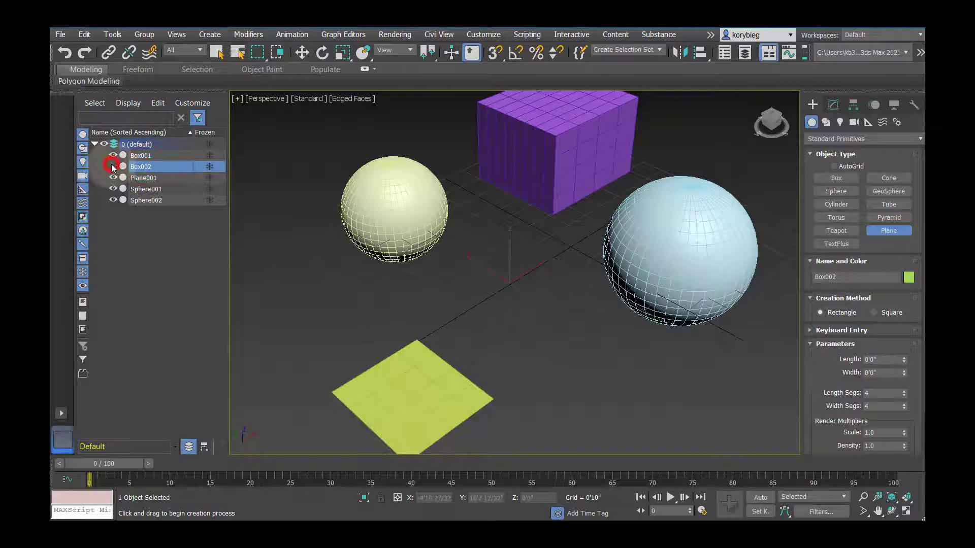
click(113, 167)
Pan the view and stop creating planes to return to plain object selection
click(515, 317)
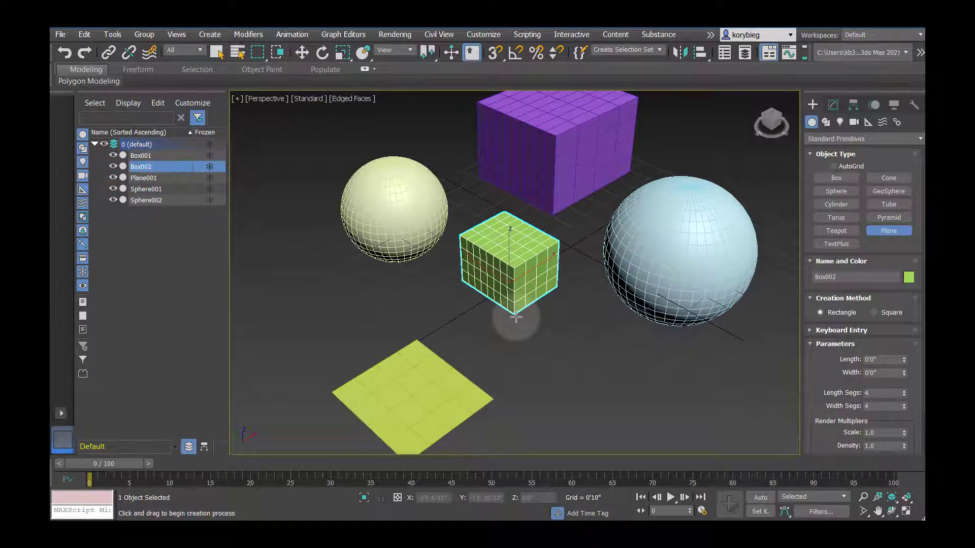
click(472, 219)
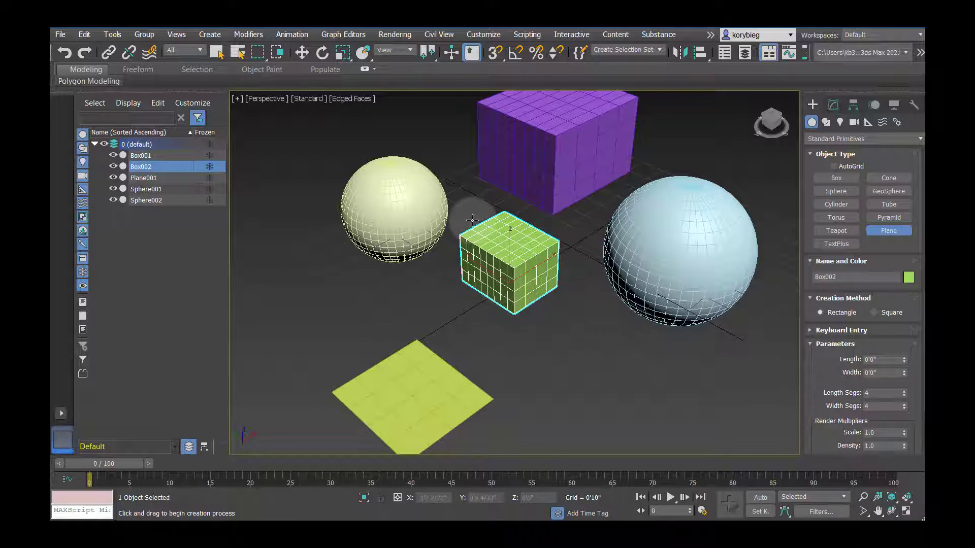
middle_drag(504, 253, 488, 264)
click(516, 168)
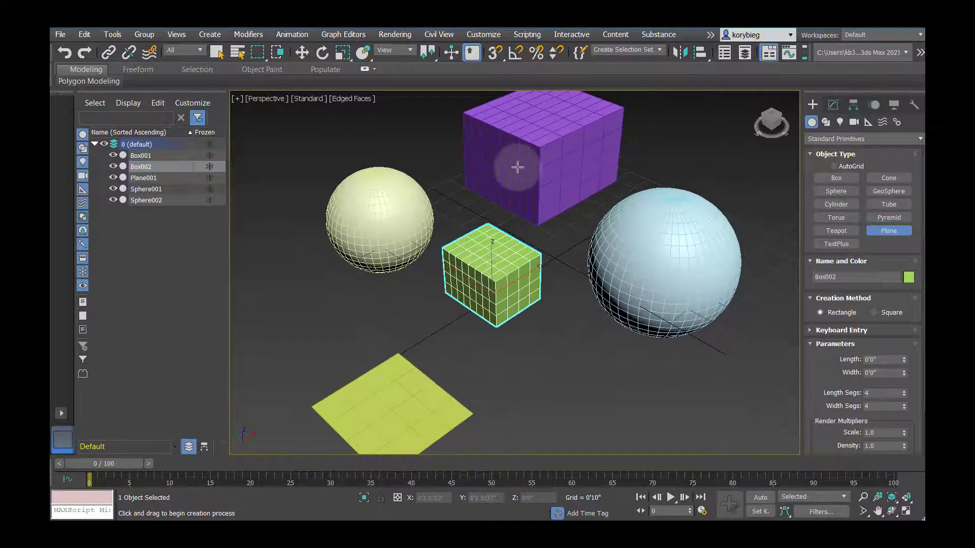
click(217, 53)
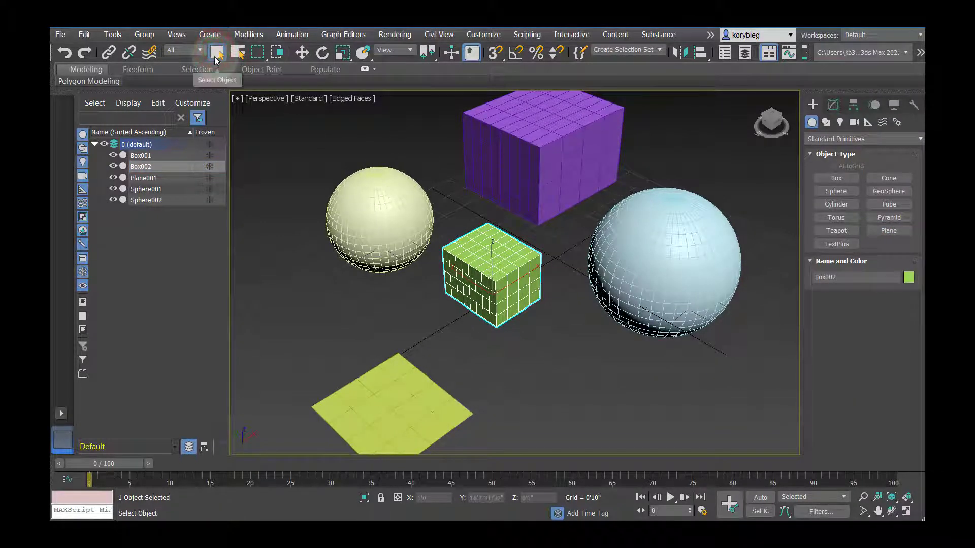
Select the purple box plus both the light-blue and cream spheres together
click(570, 157)
scroll(477, 279, down, 5)
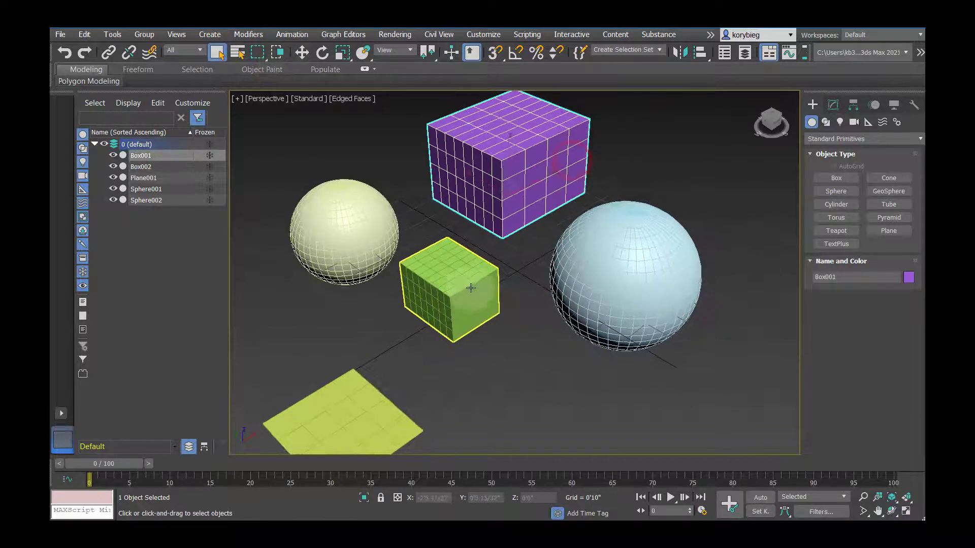
ctrl+click(543, 275)
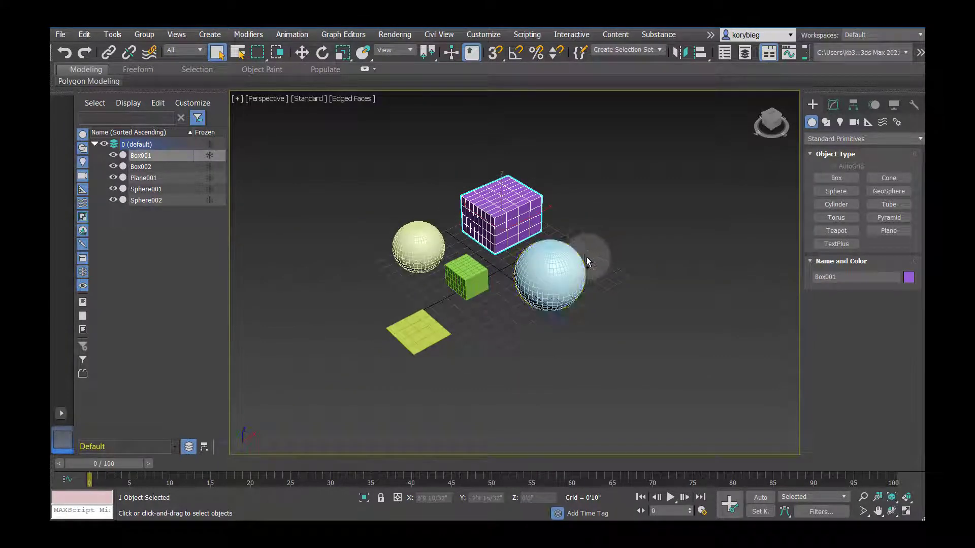
ctrl+click(413, 244)
scroll(436, 244, up, 4)
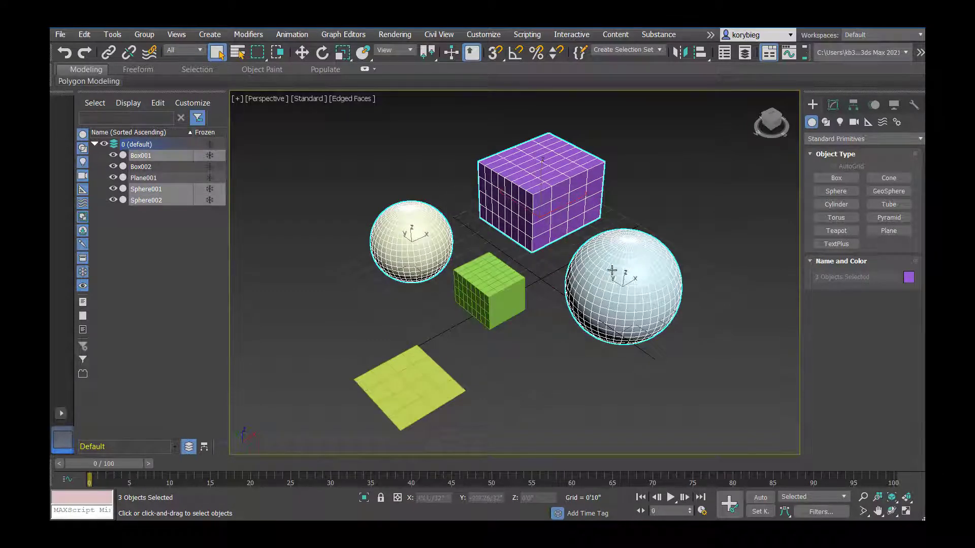
right_click(450, 192)
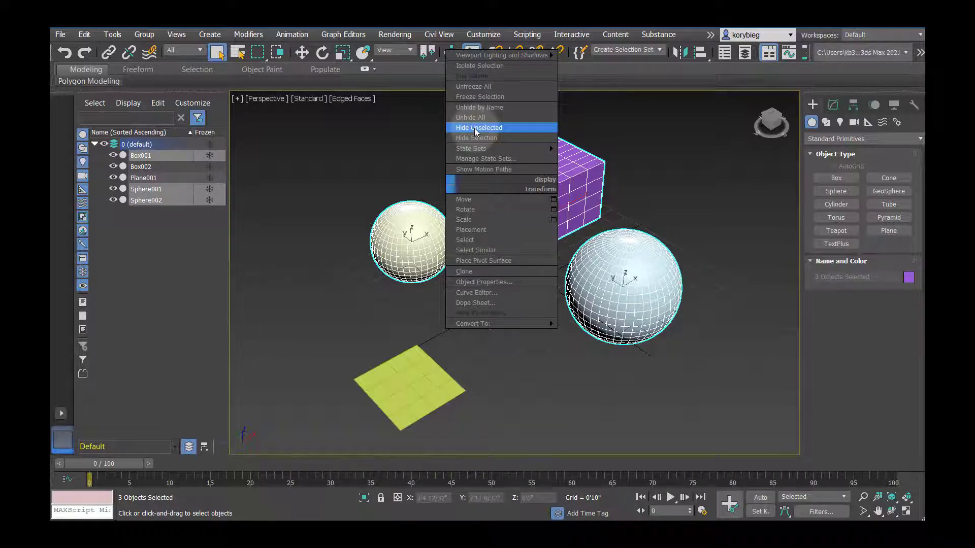
click(483, 138)
middle_drag(477, 300, 482, 199)
click(515, 266)
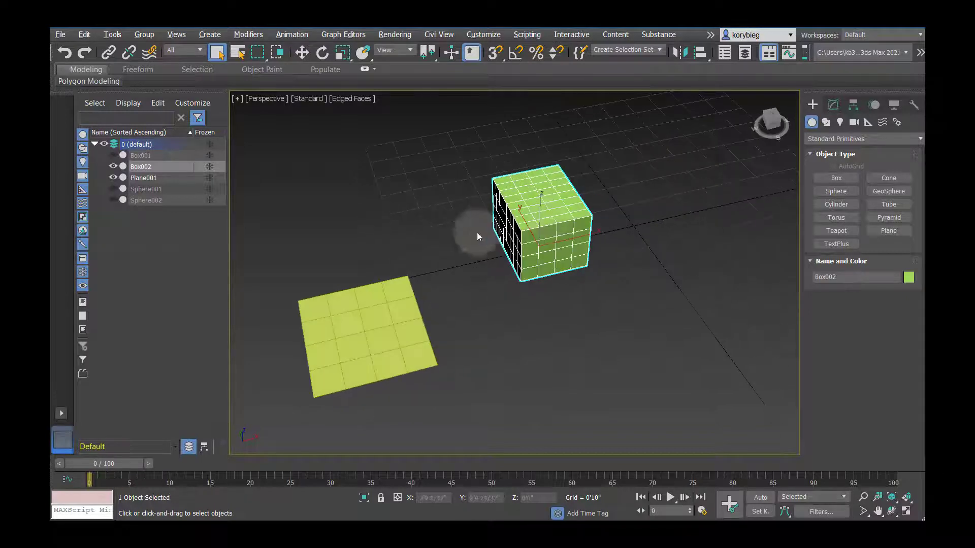
scroll(479, 233, down, 3)
right_click(574, 190)
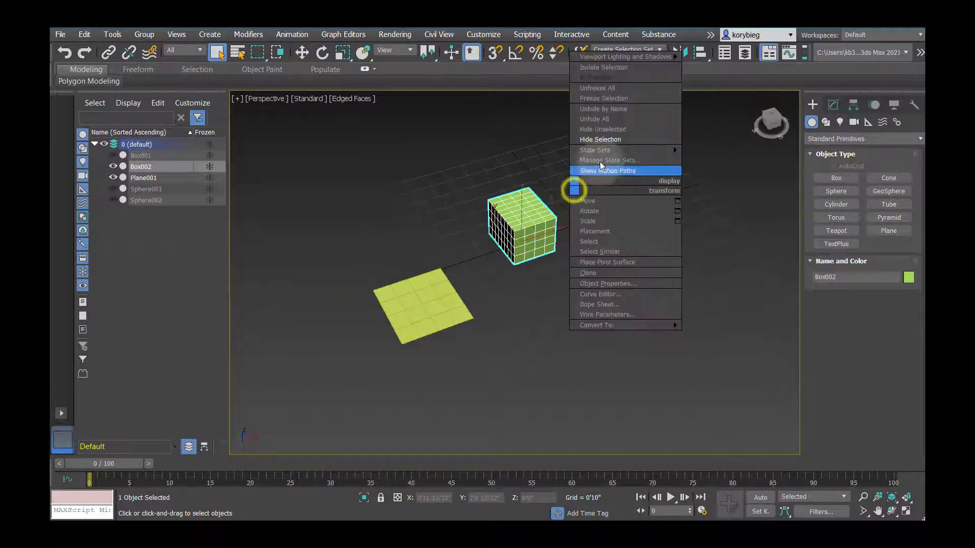
click(607, 121)
alt+middle_drag(501, 262, 456, 247)
click(445, 197)
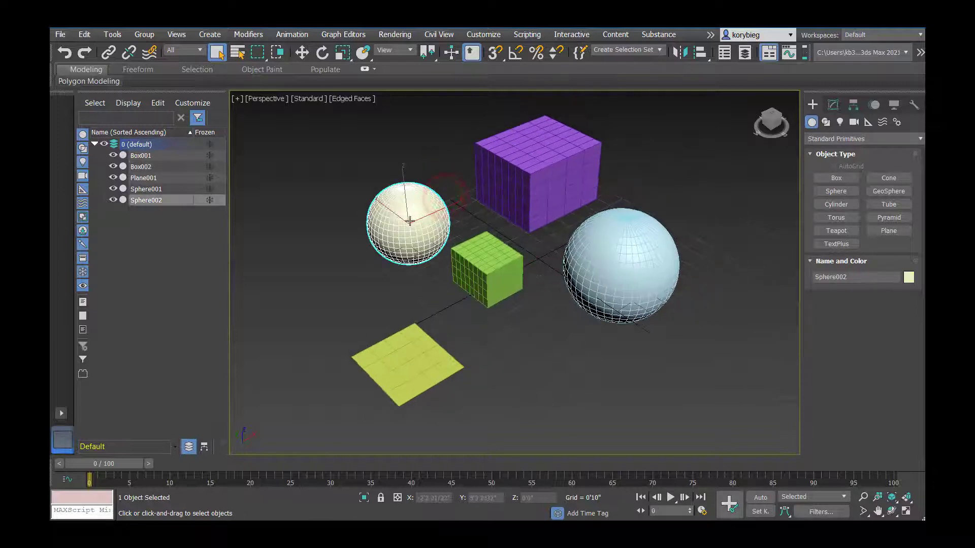
Hide the green box and cream sphere with Hide Selection
ctrl+click(489, 276)
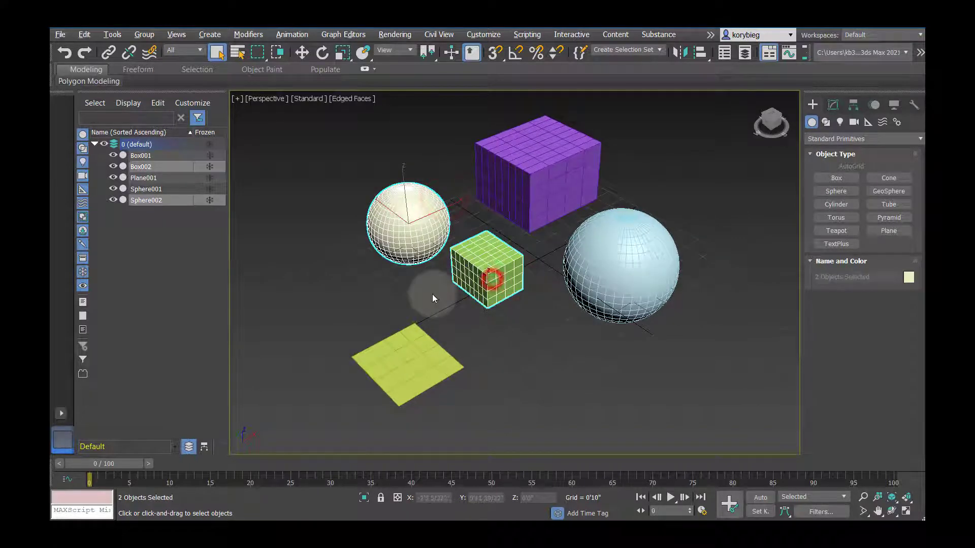
right_click(416, 244)
click(443, 191)
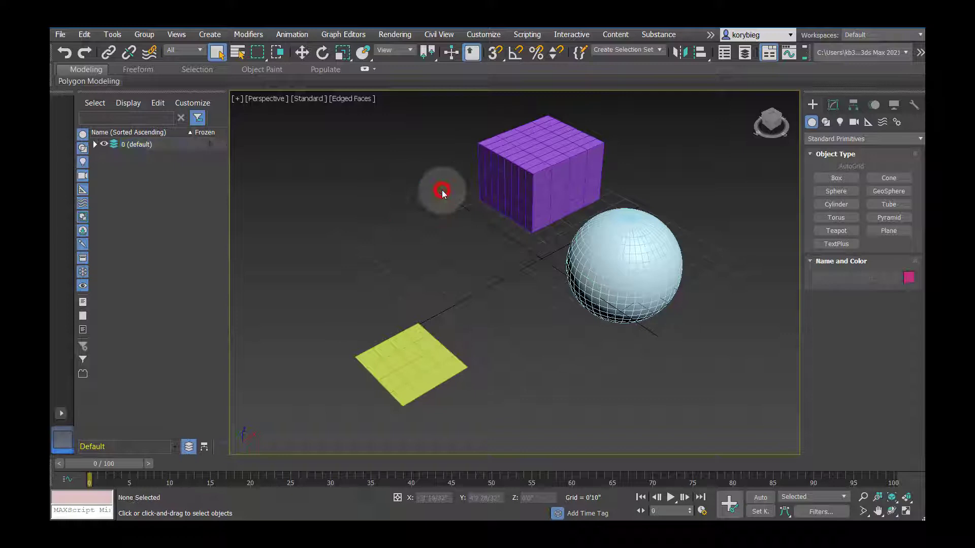
Isolate the light-blue sphere Sphere001 so it alone fills the view
click(631, 263)
alt+middle_drag(622, 268, 578, 215)
alt+middle_drag(442, 263, 445, 257)
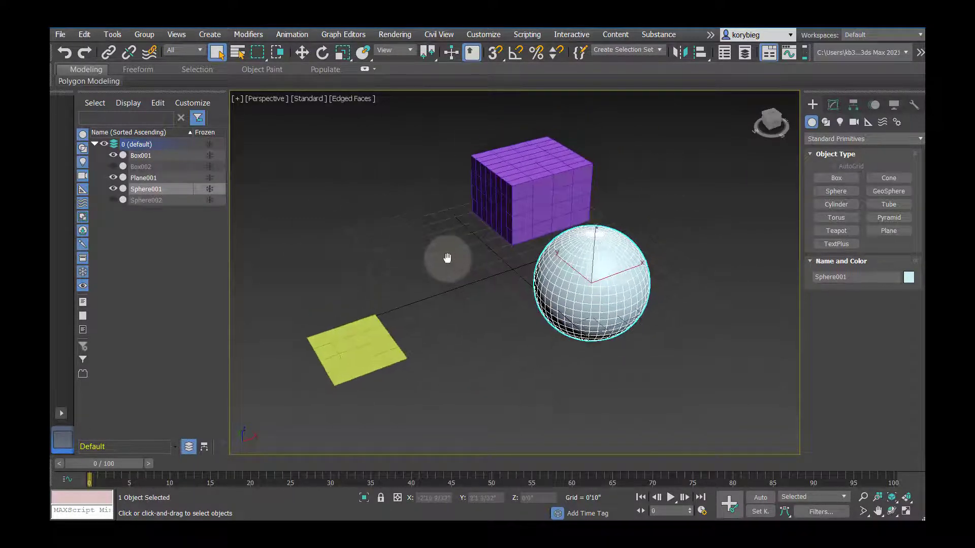
right_click(604, 277)
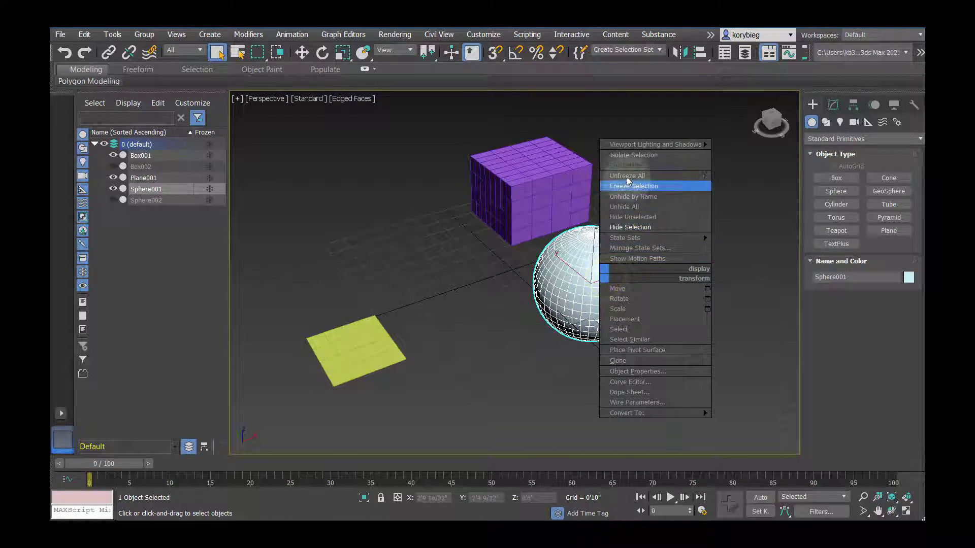
click(629, 156)
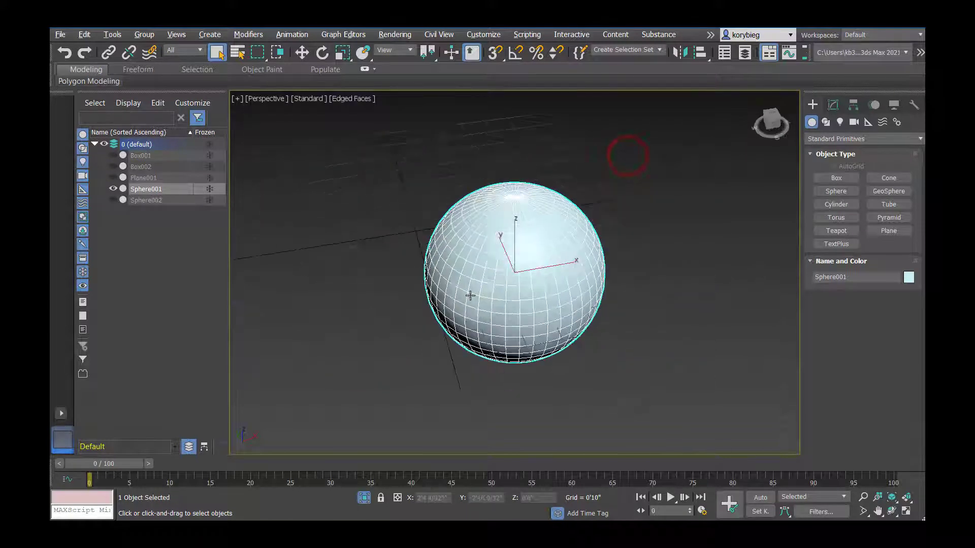
alt+middle_drag(501, 254, 487, 274)
mouse_move(490, 319)
alt+middle_down()
mouse_move(477, 322)
mouse_move(485, 317)
alt+middle_up()
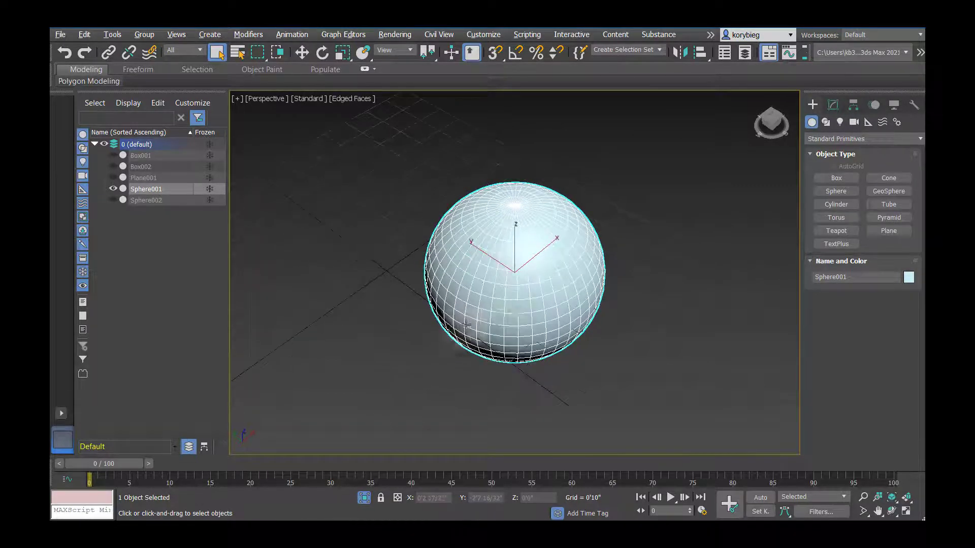
End Isolate, then Unhide All to bring back the green box and cream sphere
right_click(529, 269)
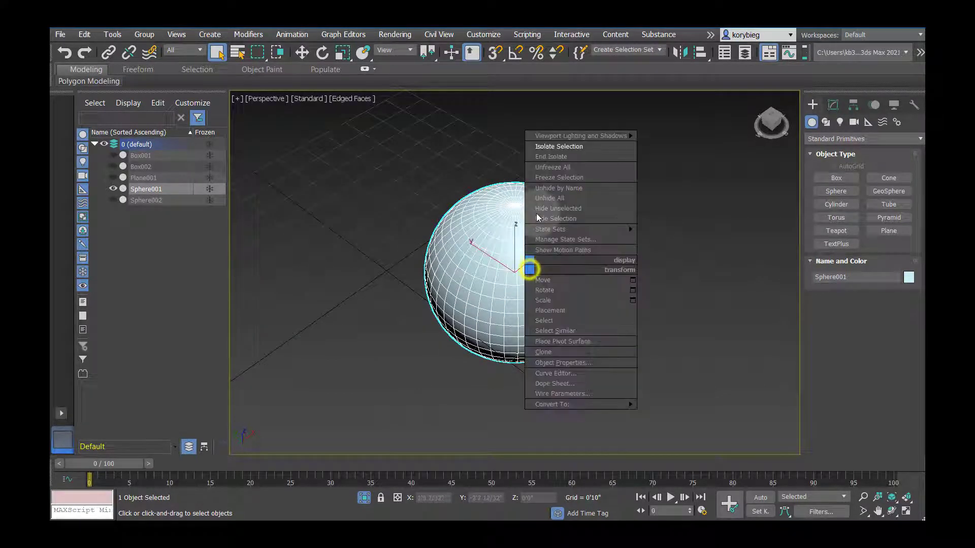
click(551, 157)
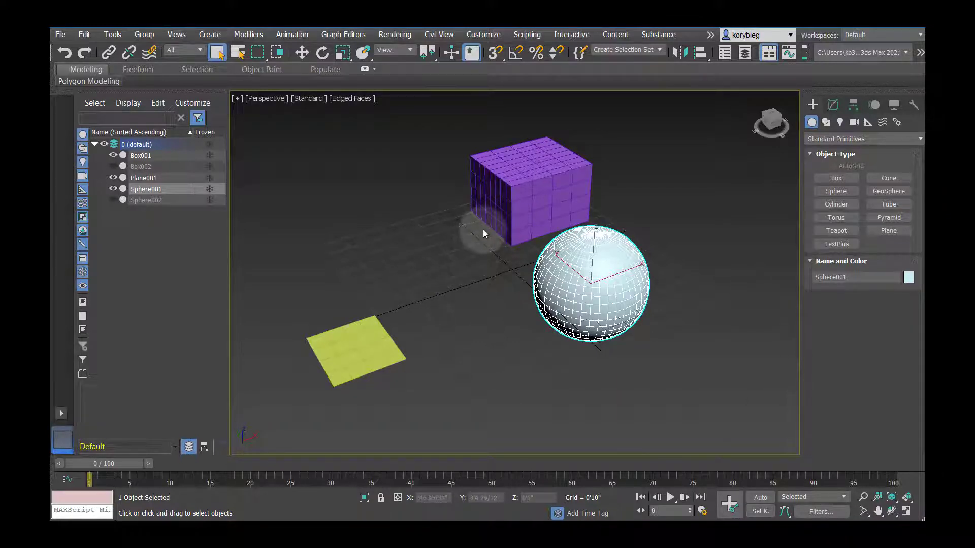
right_click(464, 266)
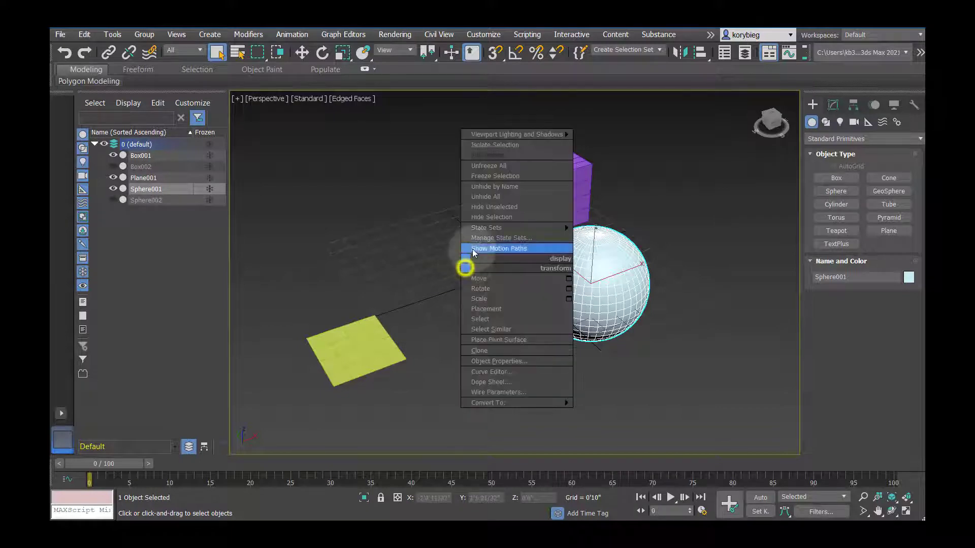
click(485, 197)
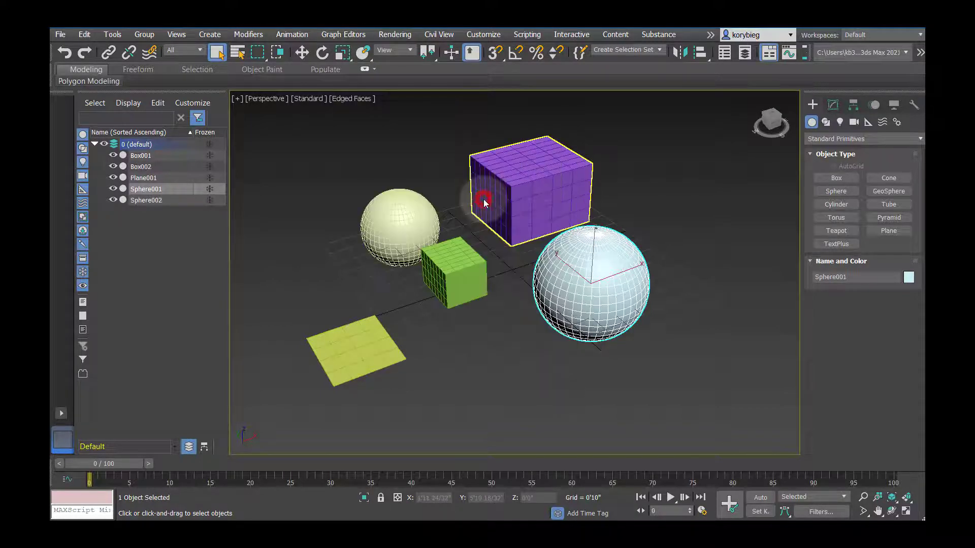
Select the green box Box002 in the viewport
alt+middle_drag(454, 337, 406, 342)
click(490, 259)
alt+middle_drag(490, 260, 481, 288)
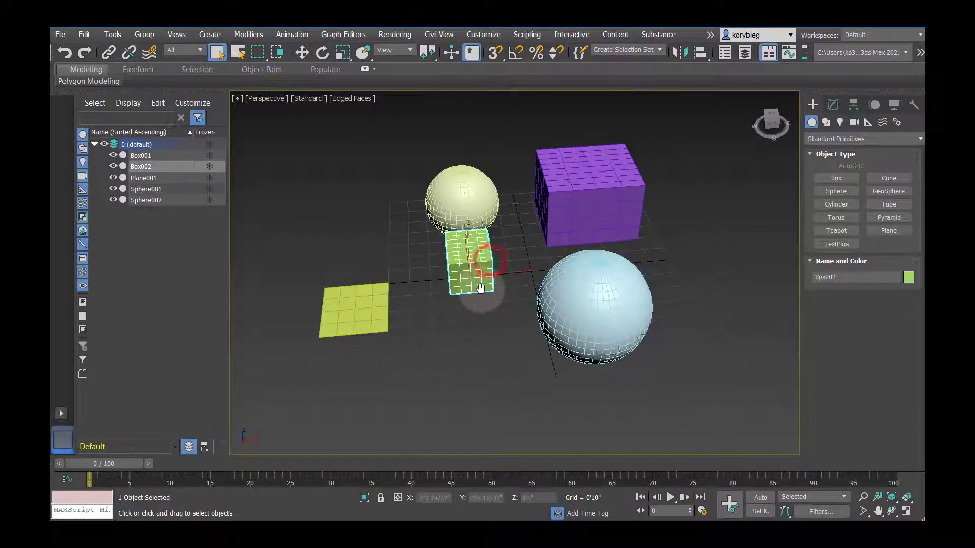
Zoom extents on the green box with Z and orbit around it
key(z)
alt+middle_drag(413, 294, 500, 283)
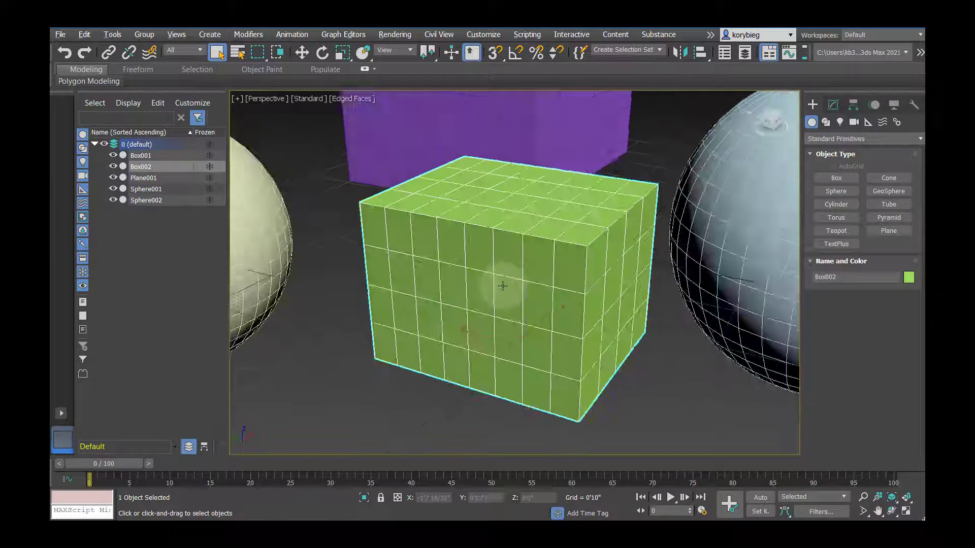
scroll(406, 320, down, 5)
alt+middle_drag(407, 317, 450, 339)
scroll(450, 340, down, 8)
Select Sphere001, then reselect Box002 and frame it again with Z, looking down
click(465, 297)
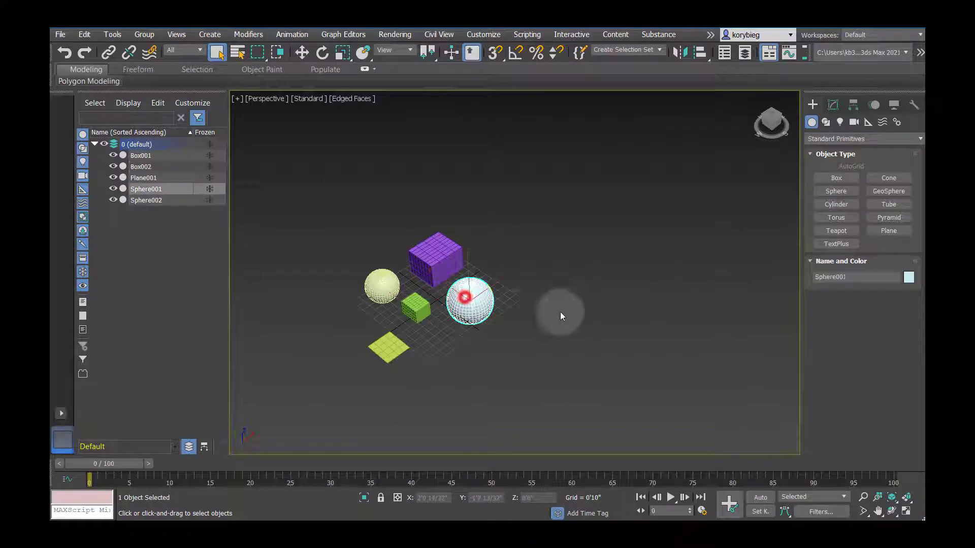
alt+middle_drag(538, 284, 508, 305)
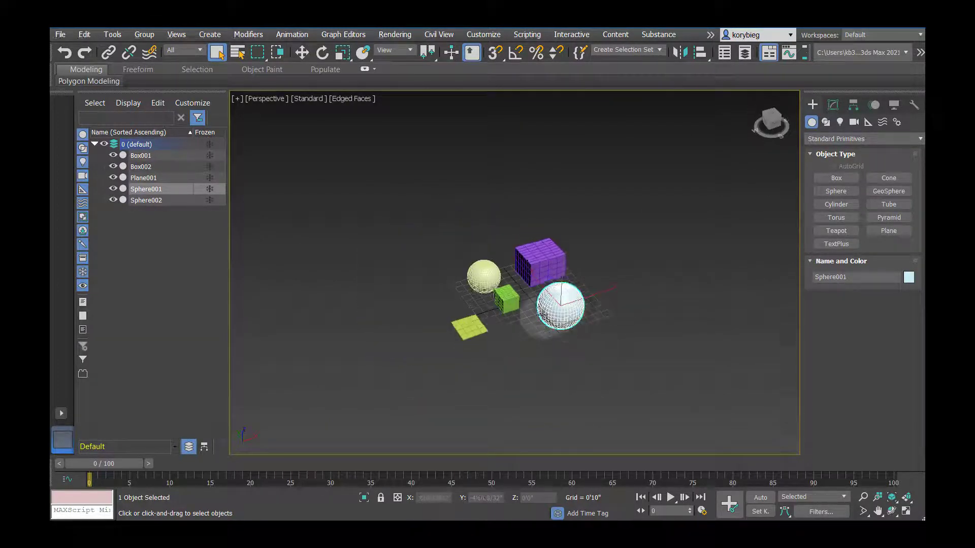
scroll(500, 301, up, 3)
click(500, 301)
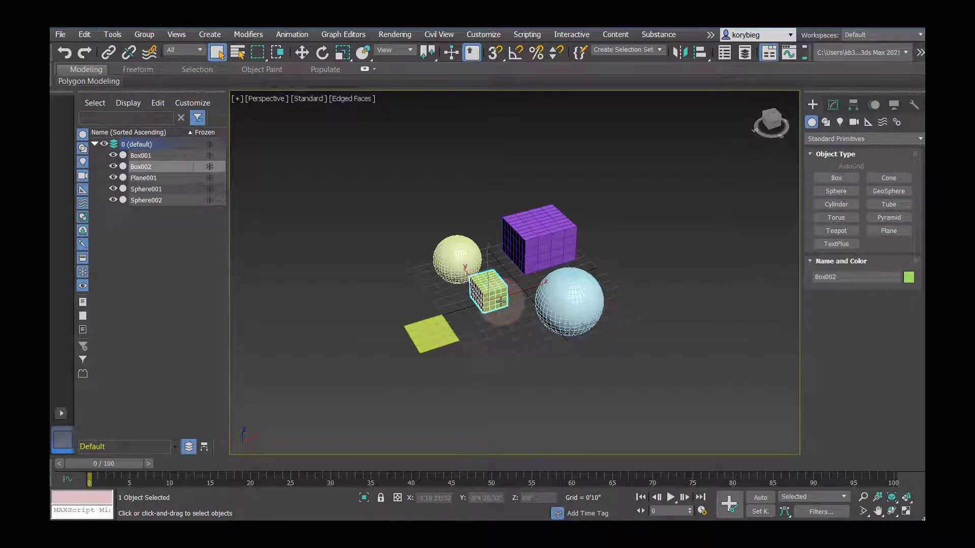
key(z)
scroll(501, 305, down, 3)
alt+middle_drag(501, 305, 518, 332)
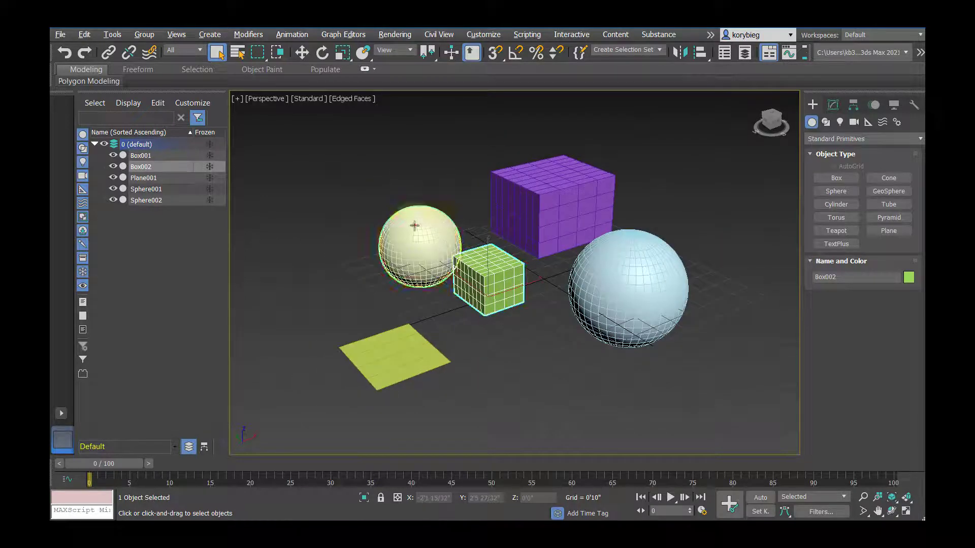
Group the green box and cream sphere under the default name Group001
ctrl+click(414, 225)
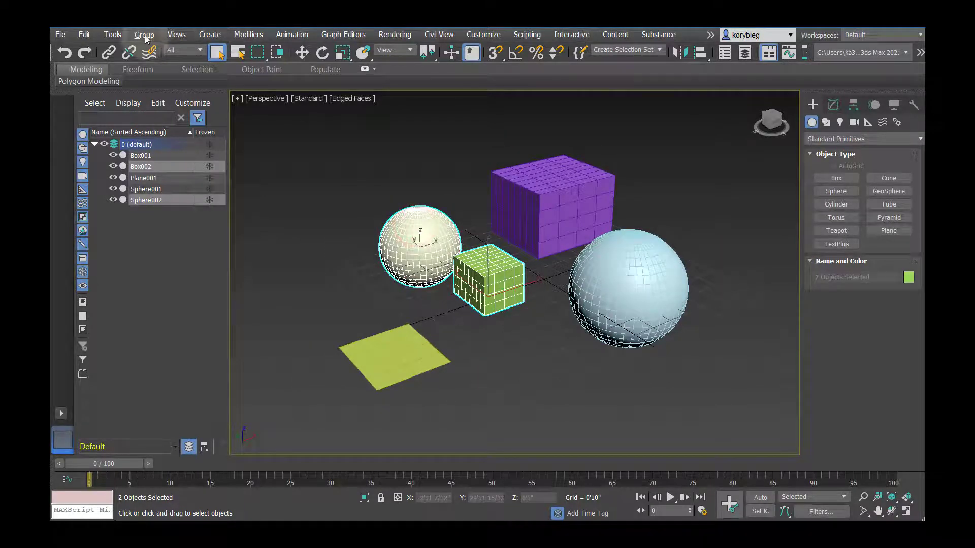
click(145, 35)
click(147, 52)
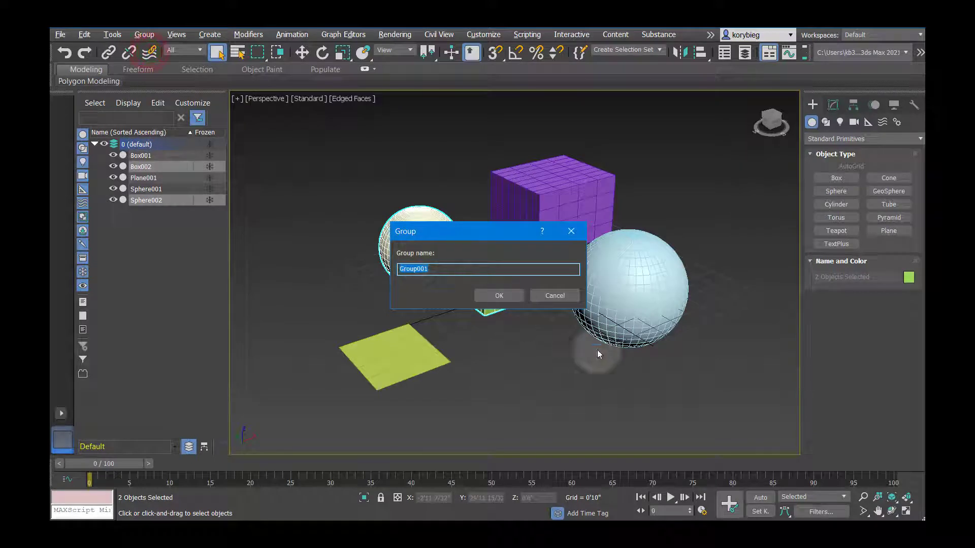
click(499, 294)
Clear the selection and reselect Group001 from the default layer in the Scene Explorer
alt+middle_drag(499, 292, 439, 301)
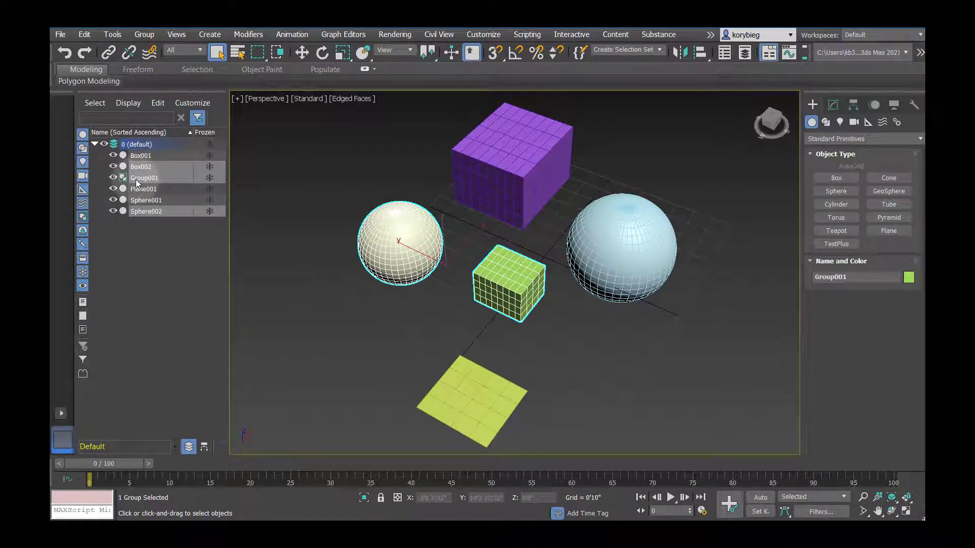
click(394, 177)
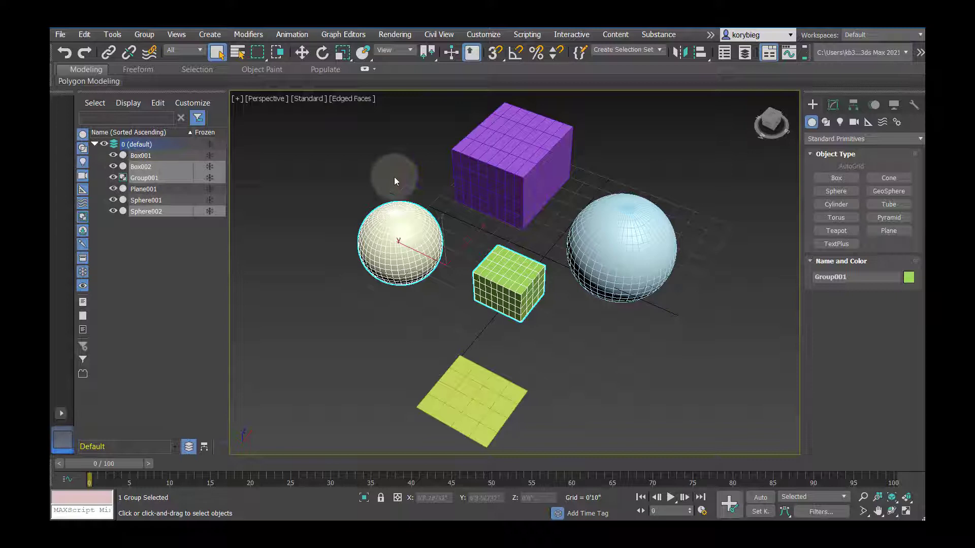
click(94, 145)
click(136, 177)
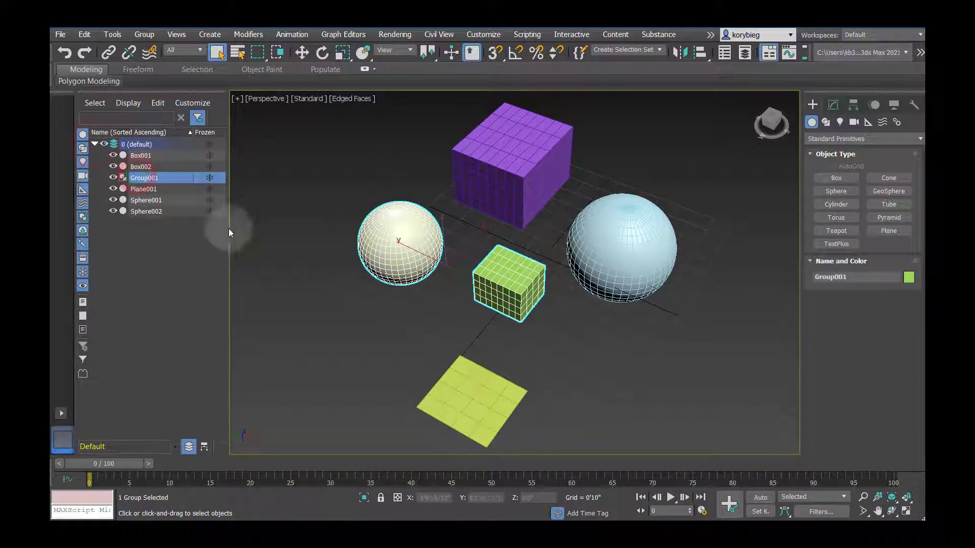
Open Group001 for editing and hide the cream sphere Sphere002
click(142, 35)
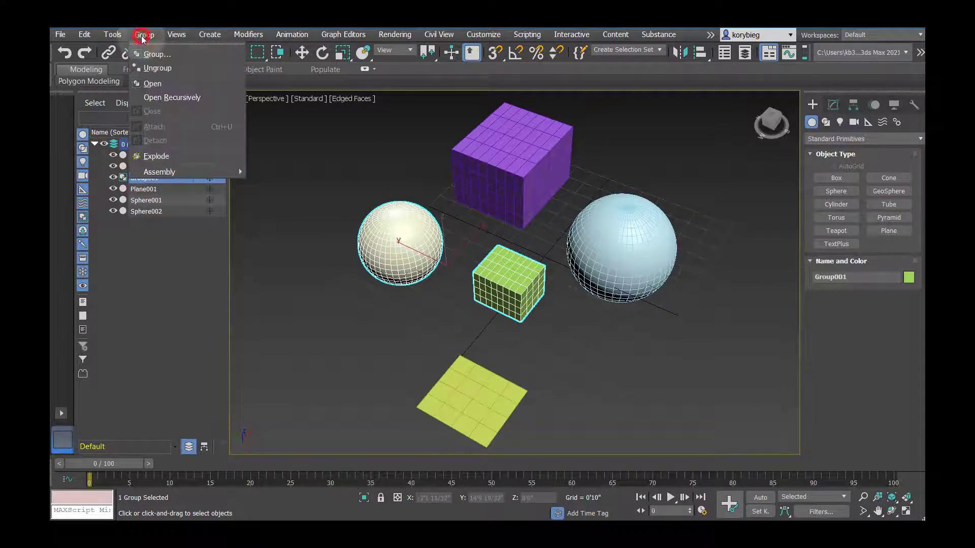
click(150, 83)
click(417, 237)
alt+middle_drag(413, 235, 418, 233)
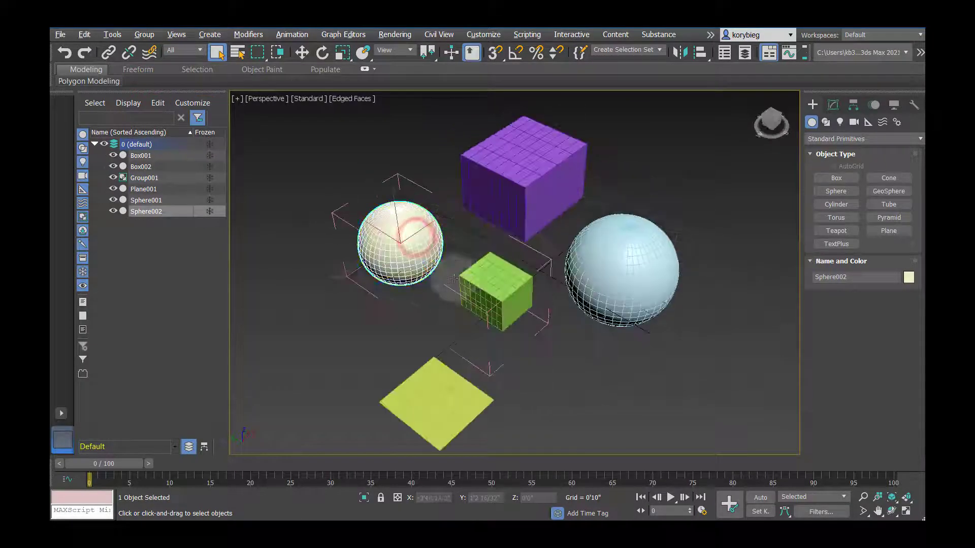
right_click(414, 246)
click(436, 196)
Use Hide Unselected on Box002, then Unhide All and reselect Sphere001 and Box002
click(491, 287)
mouse_move(490, 288)
middle_down()
mouse_move(471, 279)
mouse_move(486, 280)
middle_up()
right_click(437, 240)
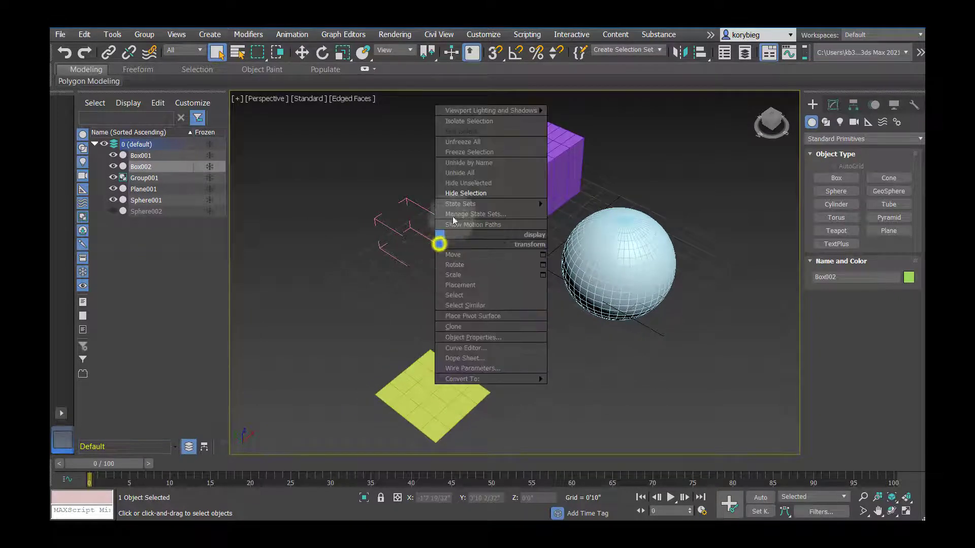
click(468, 183)
right_click(457, 259)
click(490, 193)
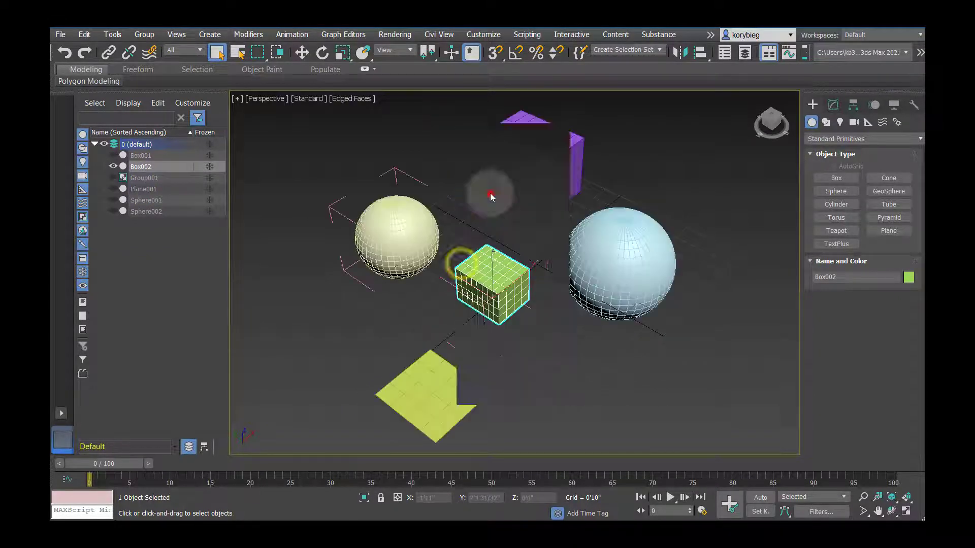
click(402, 235)
click(493, 277)
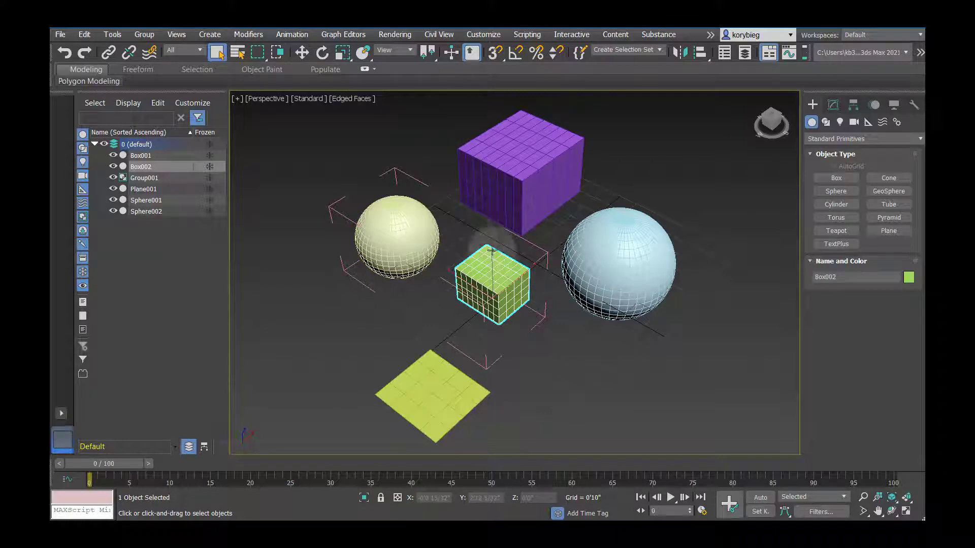
Close Group001 and select it via the cream sphere
click(144, 35)
click(153, 111)
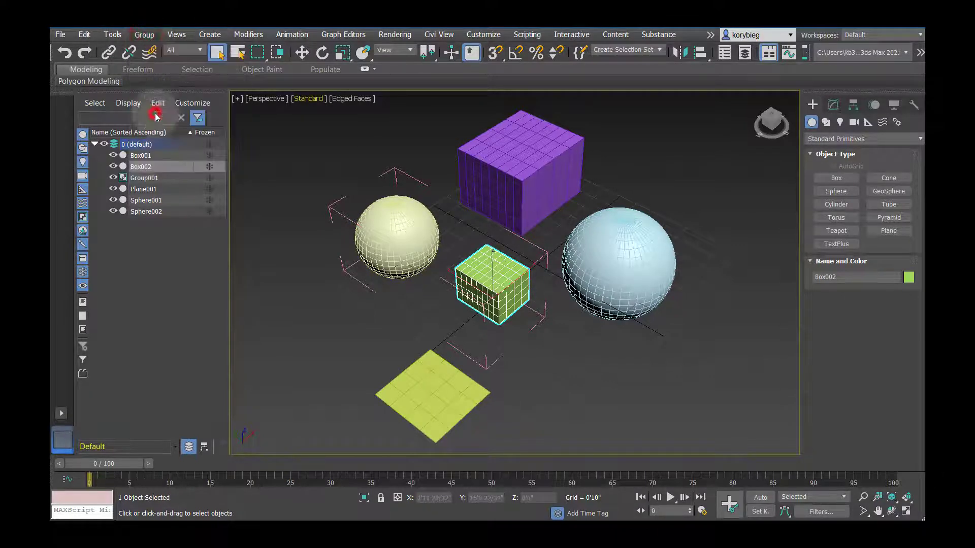
click(410, 252)
alt+middle_drag(435, 283, 446, 269)
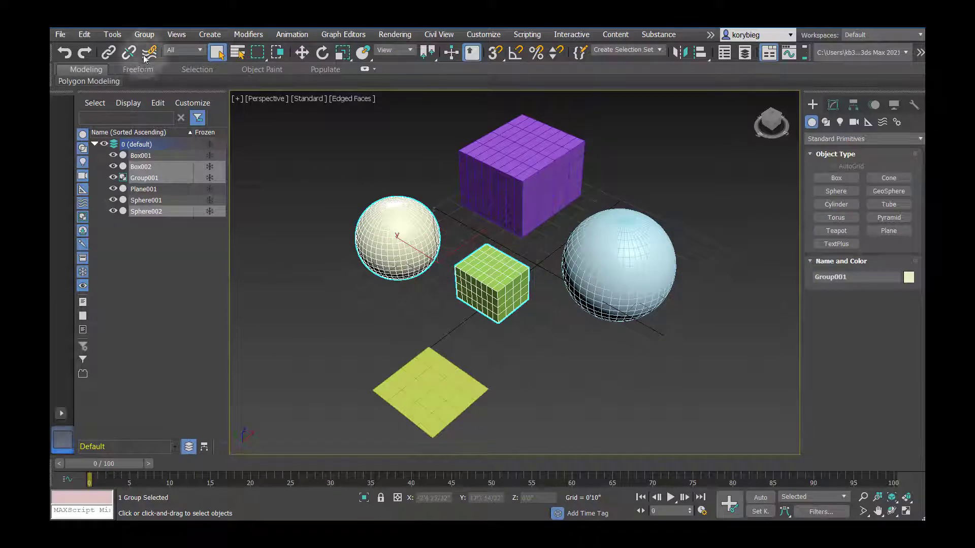
Ungroup Group001 into separate objects and select the purple box Box001
click(144, 35)
click(148, 70)
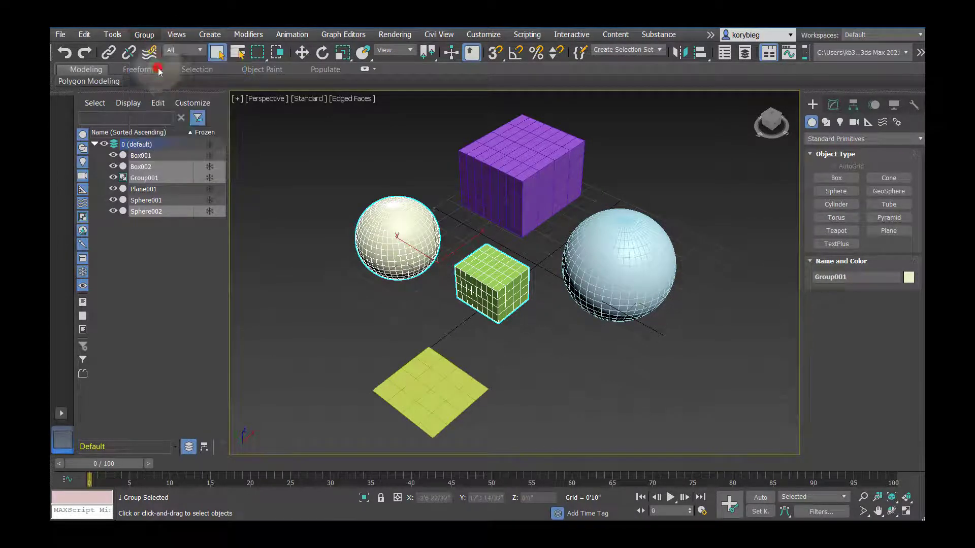
click(406, 187)
click(521, 188)
mouse_move(521, 188)
alt+middle_down()
mouse_move(503, 269)
mouse_move(518, 196)
alt+middle_up()
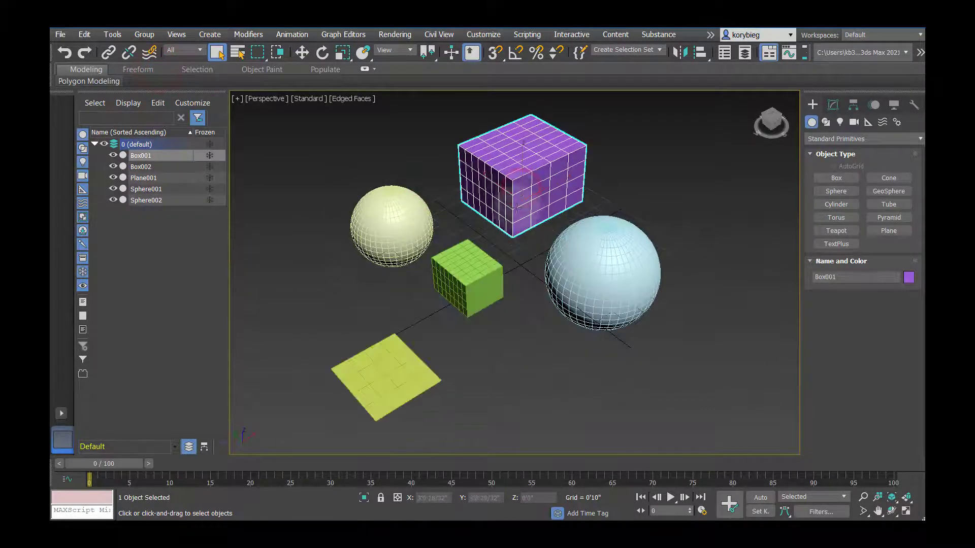
right_click(518, 195)
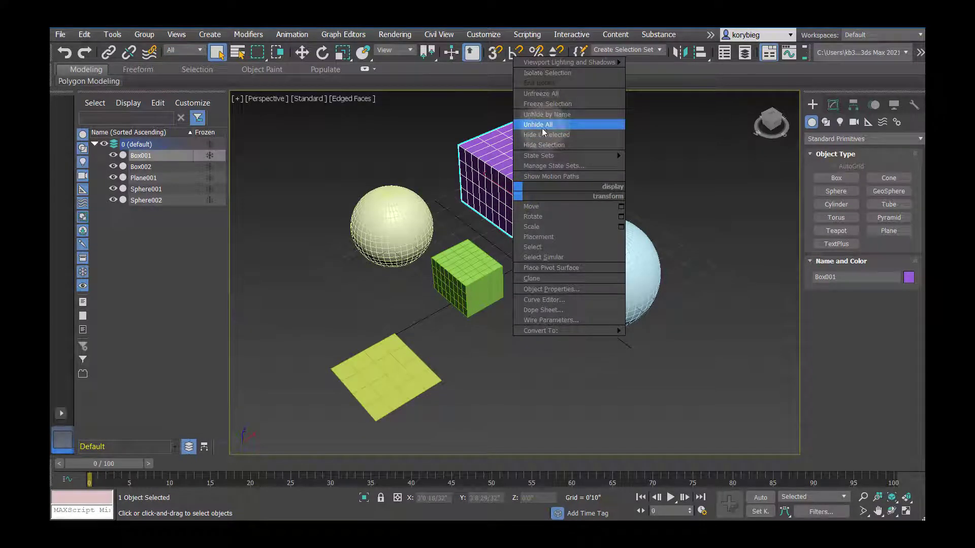
click(718, 282)
ctrl+click(602, 267)
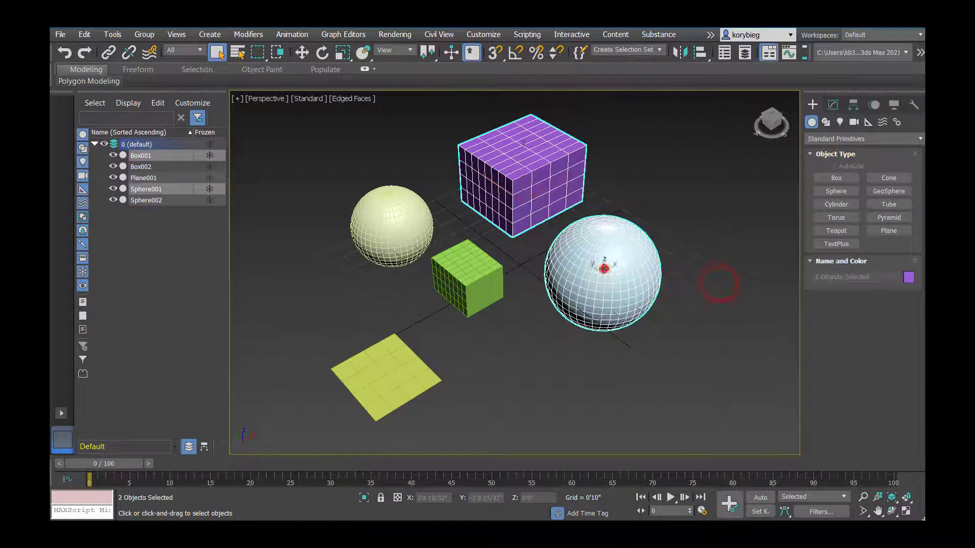
ctrl+click(376, 235)
ctrl+click(466, 289)
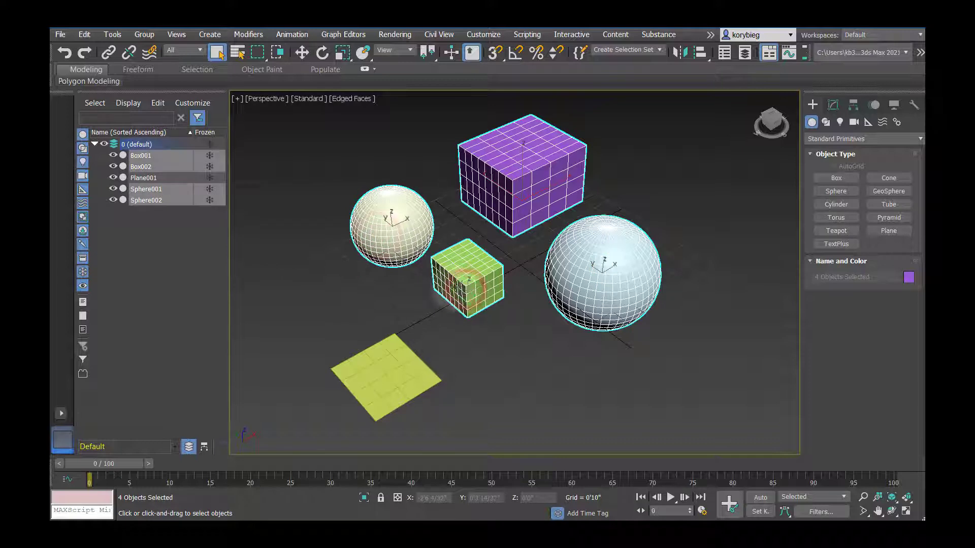
alt+click(410, 238)
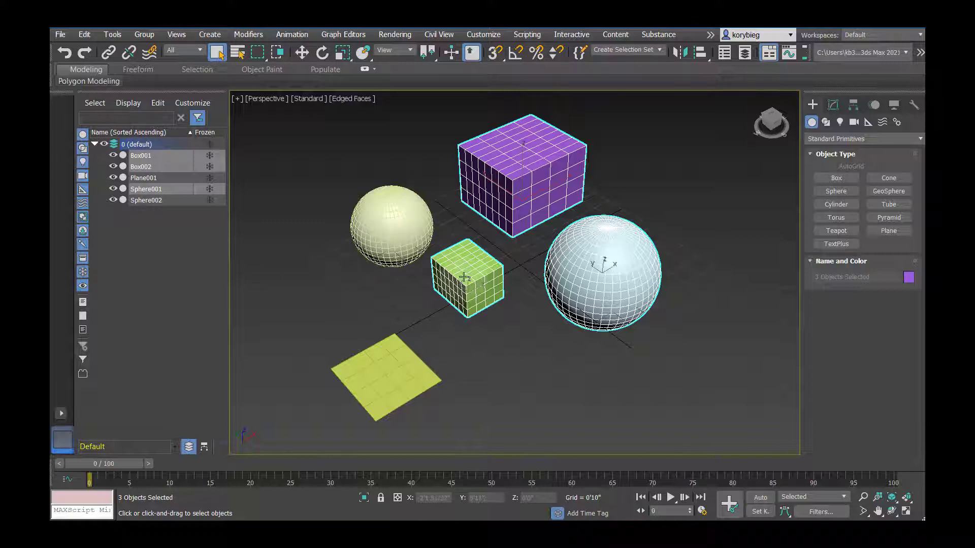
click(433, 171)
Drag-select objects with the Rectangular Selection Region
click(252, 51)
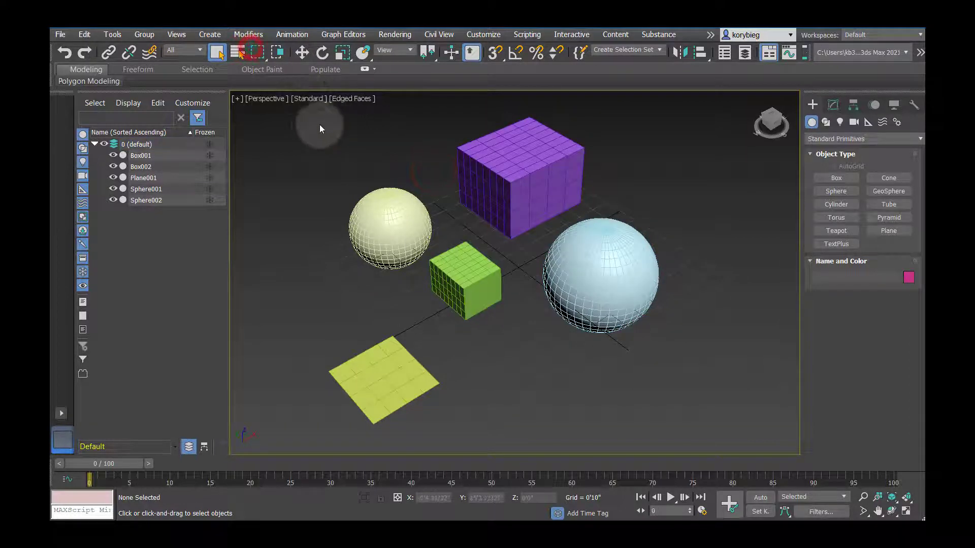
drag(663, 375, 676, 386)
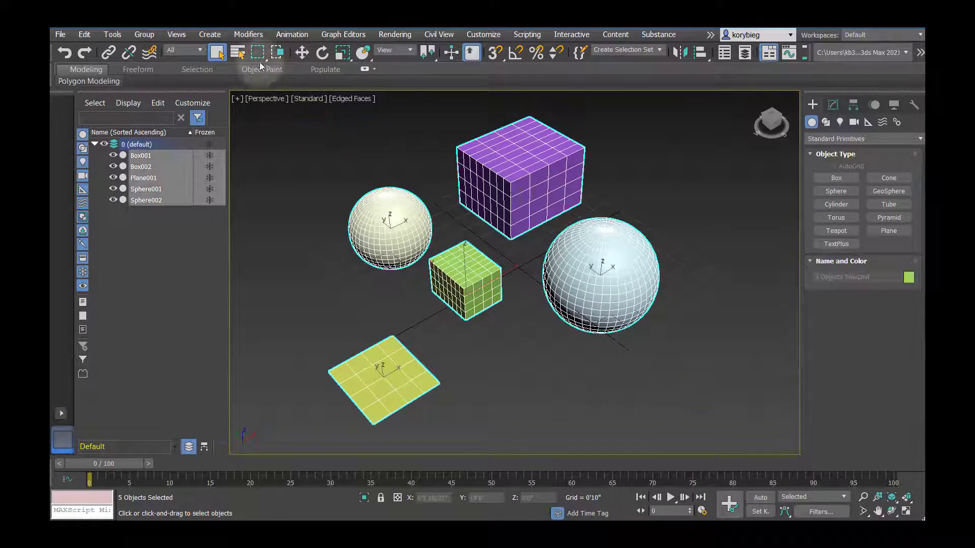
drag(309, 148, 547, 360)
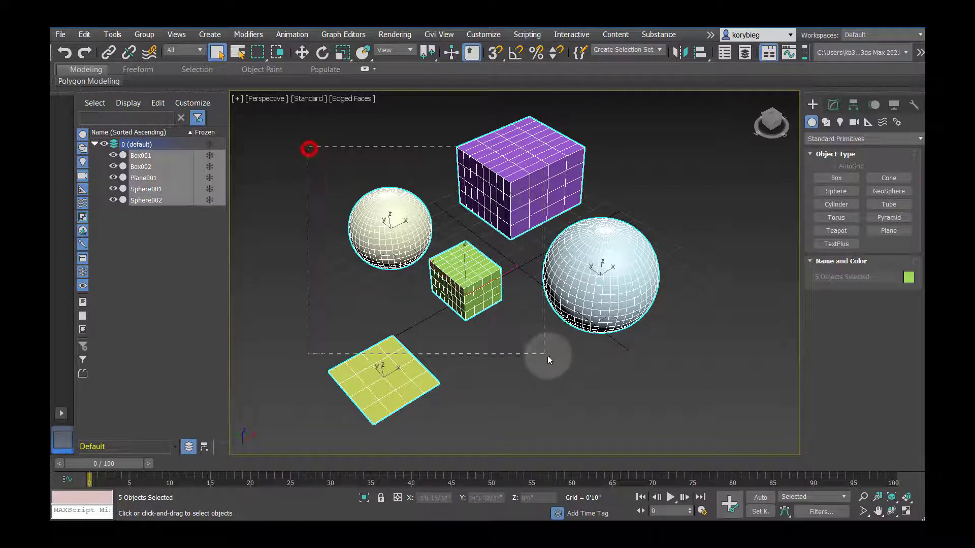
Try the Circular region with window/crossing toggled on the cream sphere, then revert to Rectangular
drag(257, 55, 264, 95)
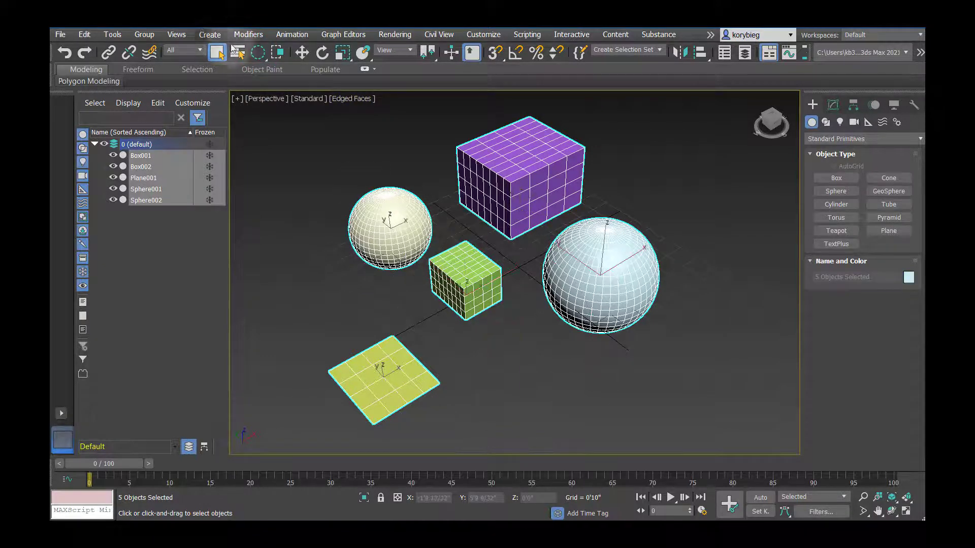
click(281, 53)
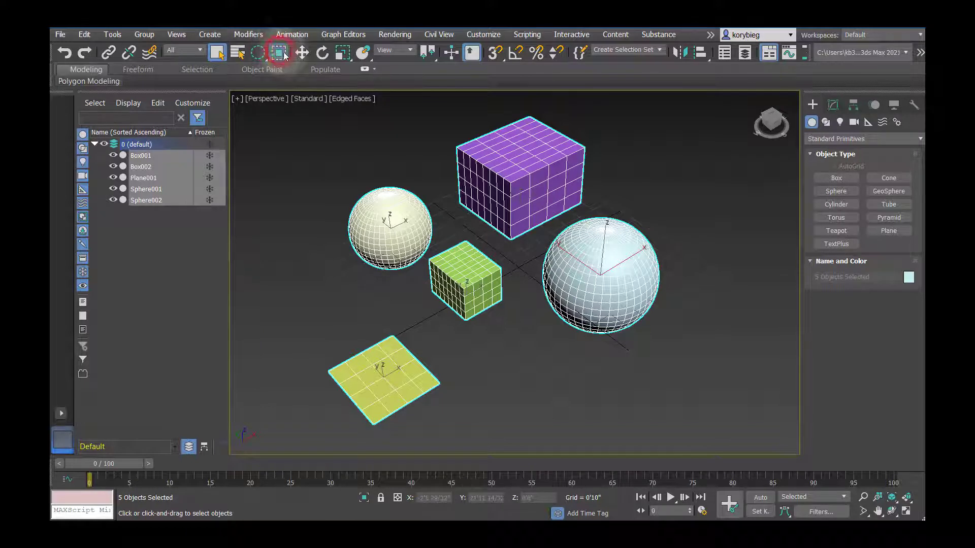
click(606, 168)
drag(413, 99, 587, 242)
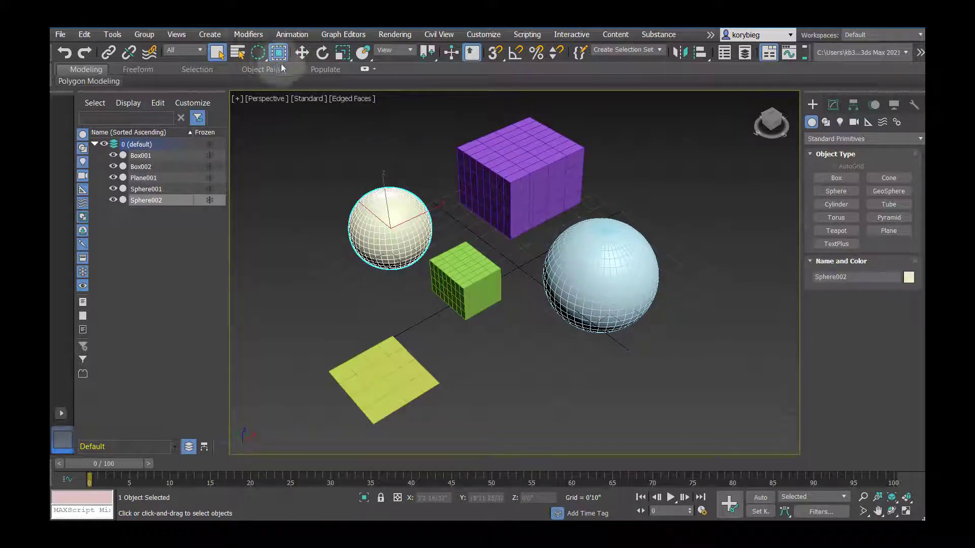
drag(258, 52, 258, 53)
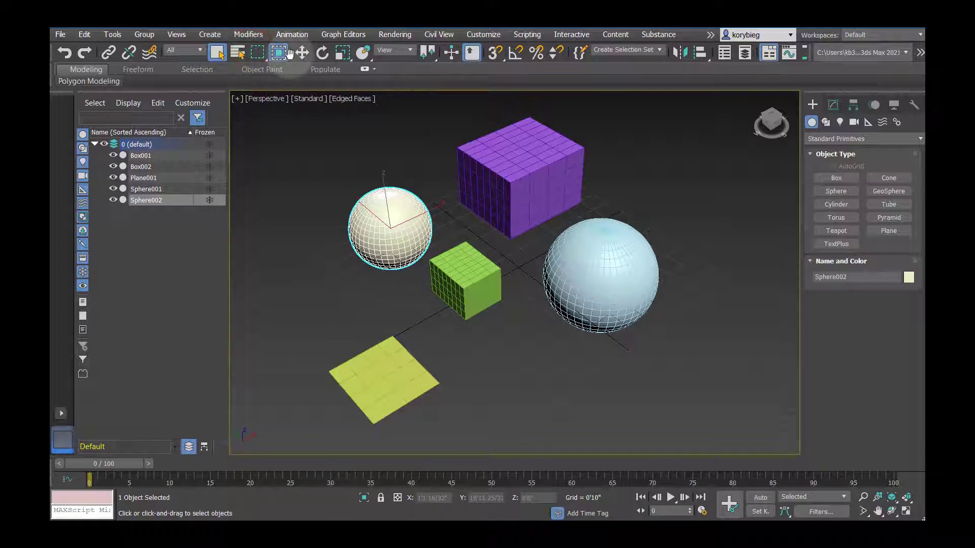
click(283, 56)
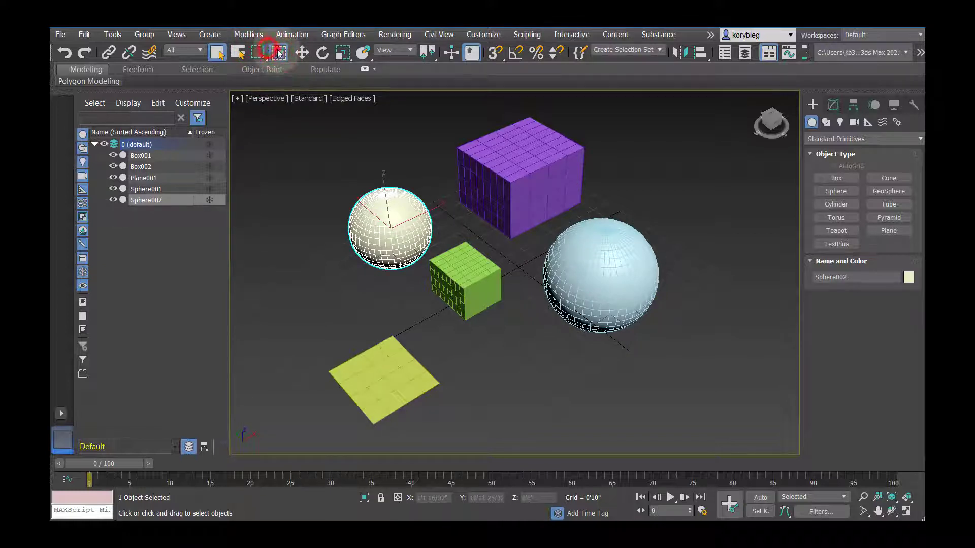